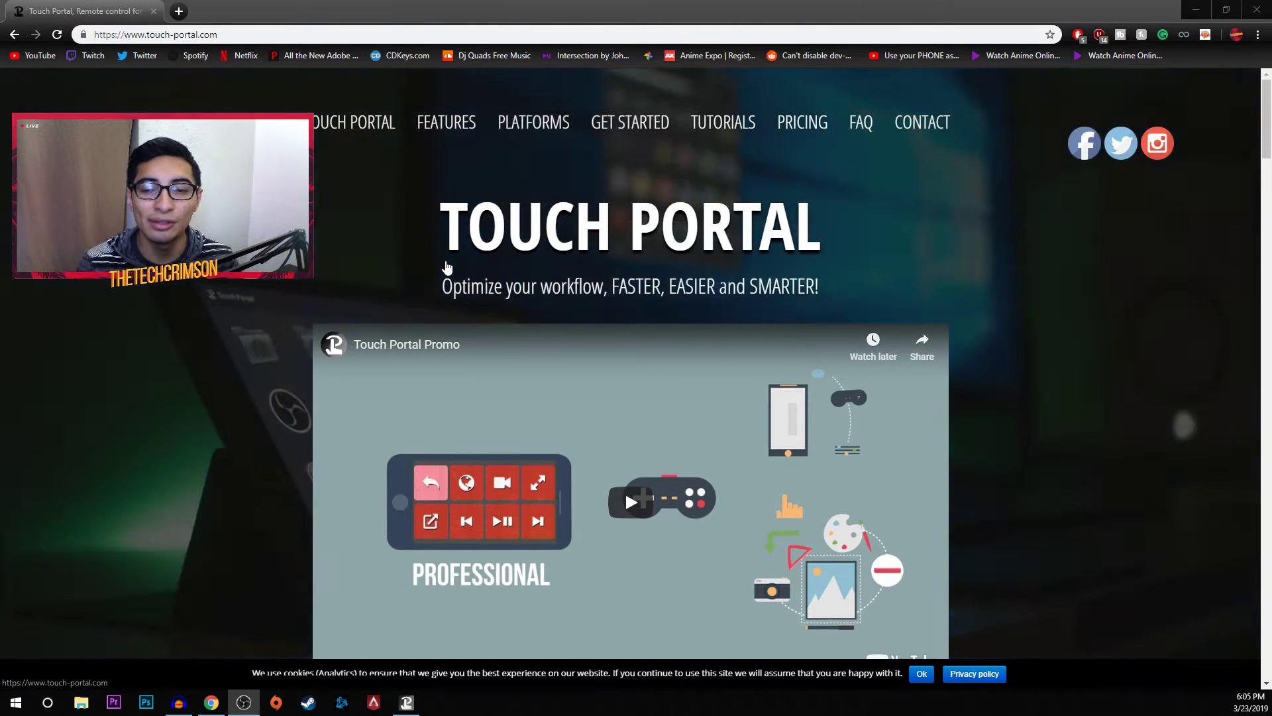
Step: Scroll the homepage past Features, Multi-Platform and Pricing down to the Get Started steps
scroll(616, 196, "down", 4)
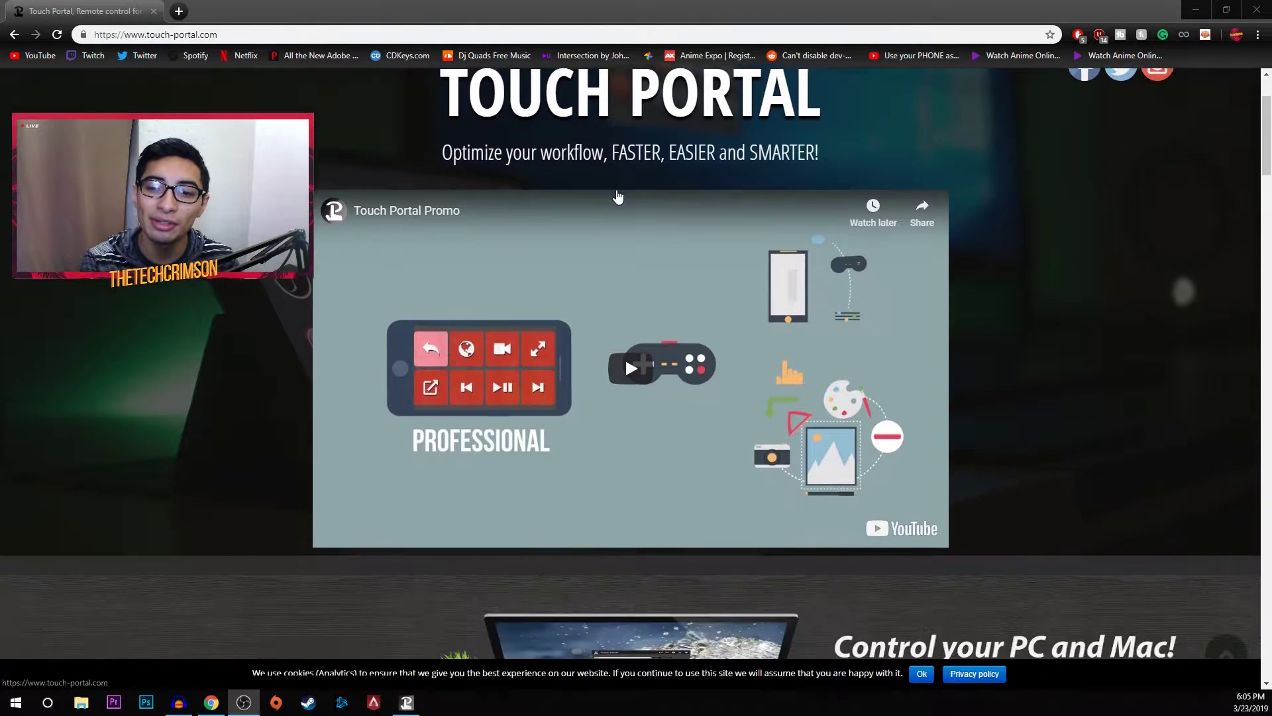
scroll(615, 217, "down", 13)
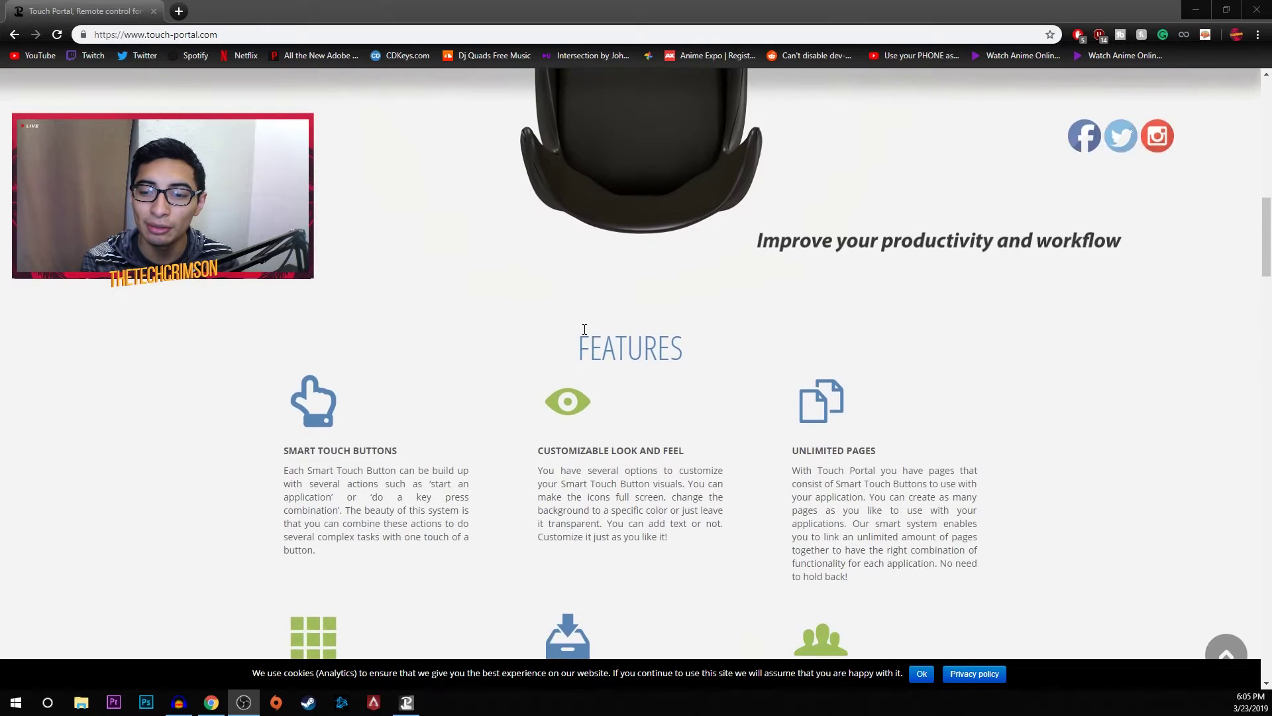
scroll(587, 328, "down", 7)
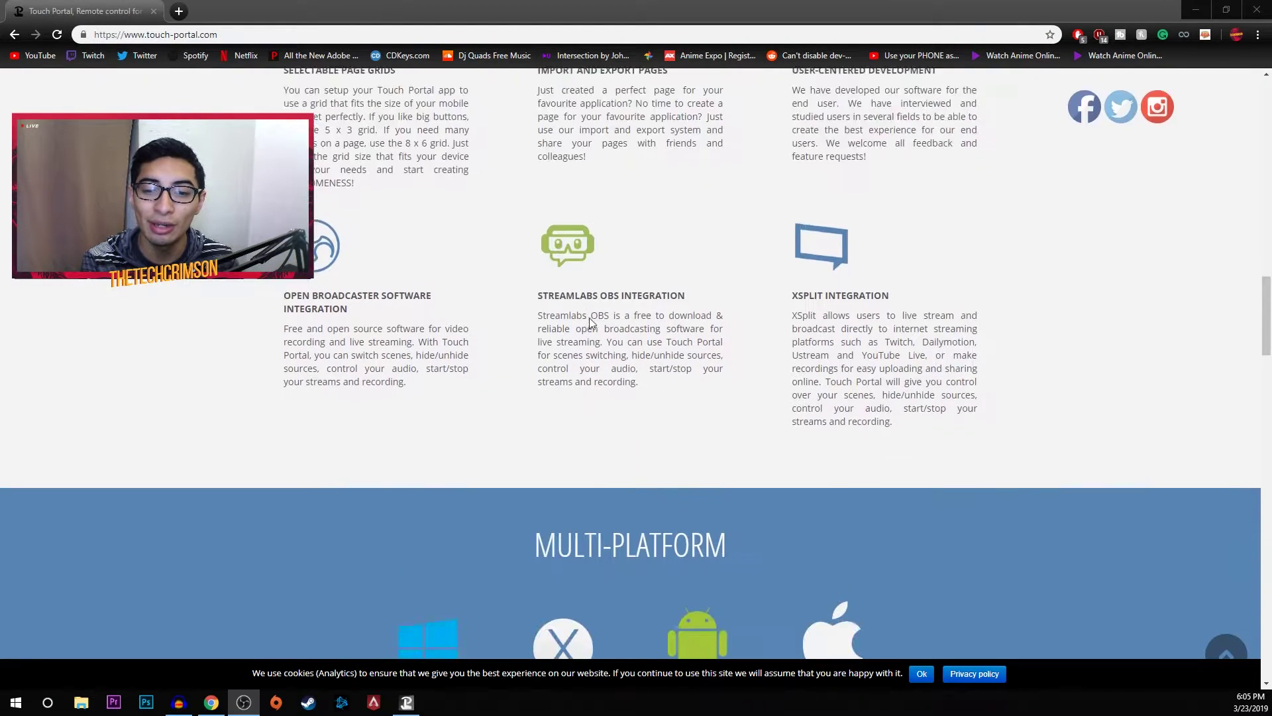
scroll(593, 319, "down", 7)
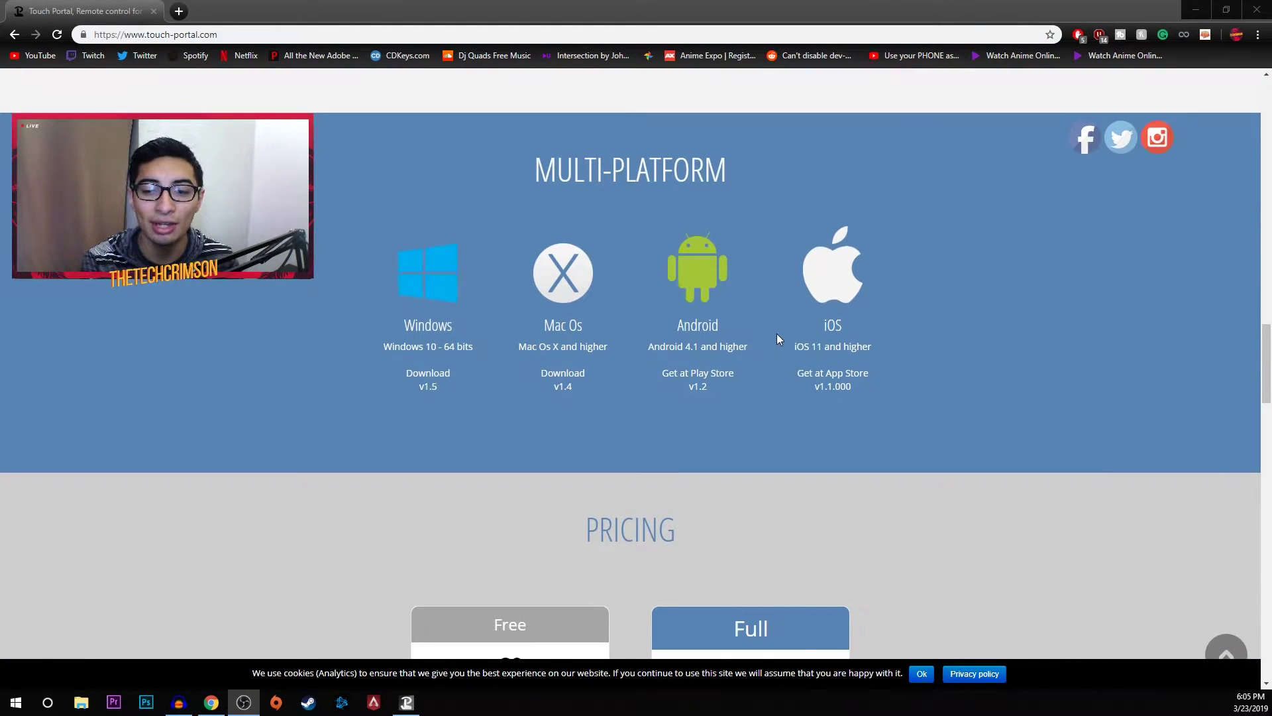
scroll(748, 338, "down", 2)
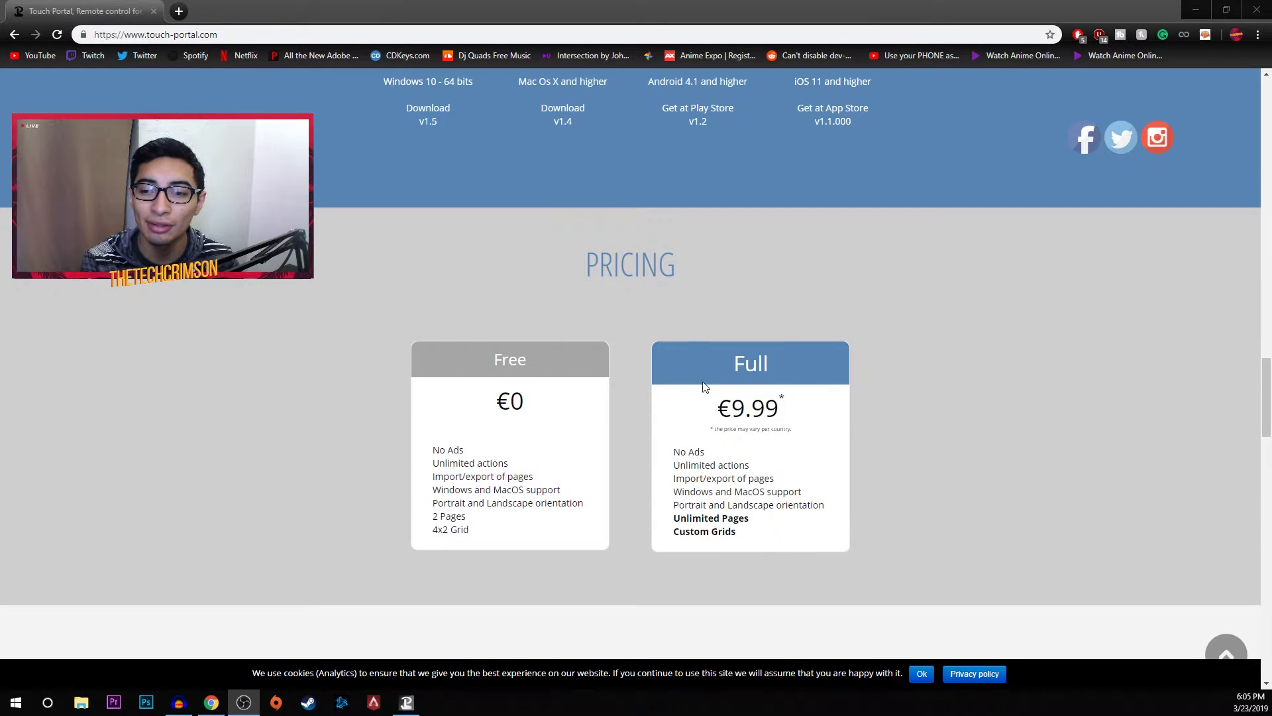
scroll(669, 341, "down", 2)
scroll(668, 340, "down", 3)
scroll(670, 337, "down", 3)
scroll(670, 337, "down", 3)
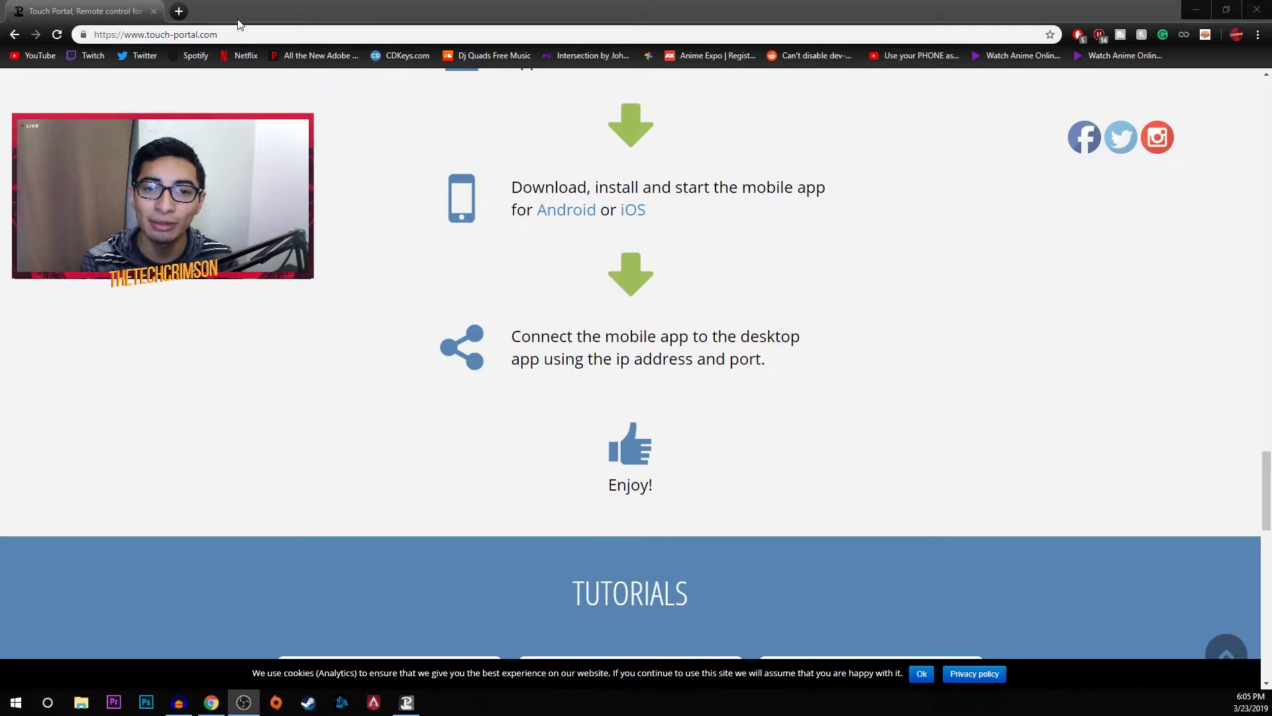
Step: Minimize Chrome and maximize the Touch Portal window
left_click(1194, 8)
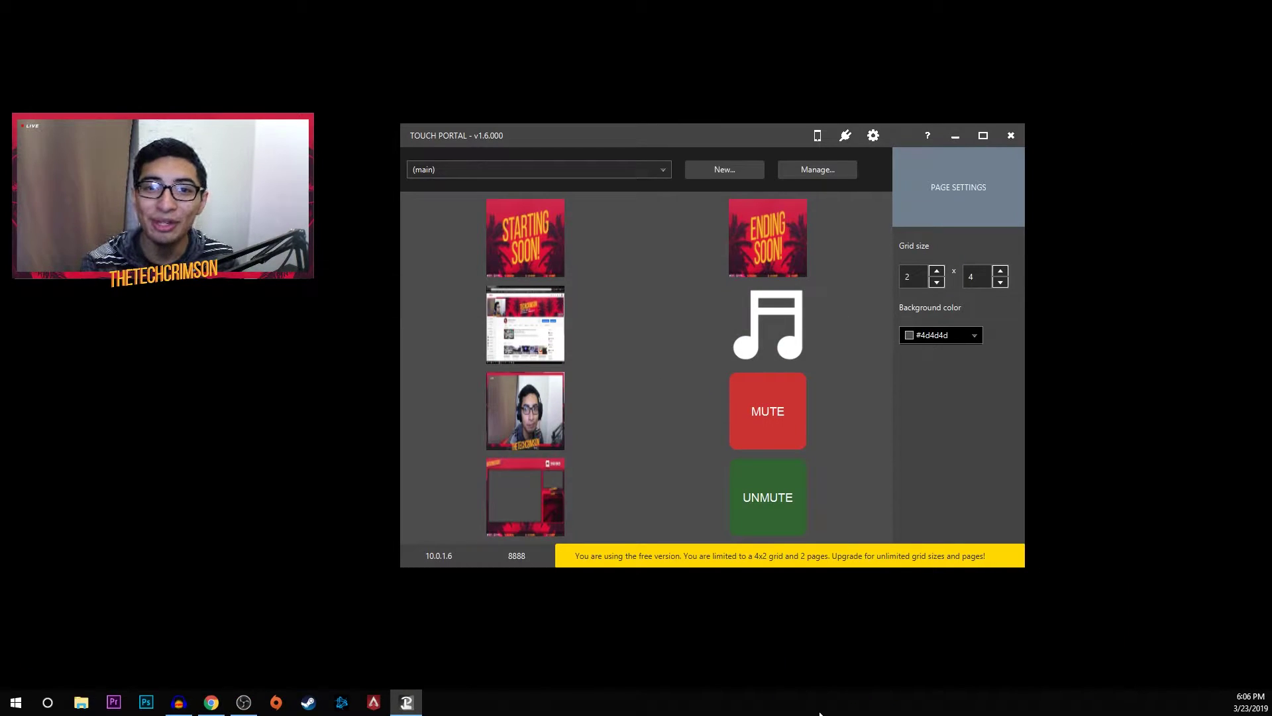
left_click(983, 136)
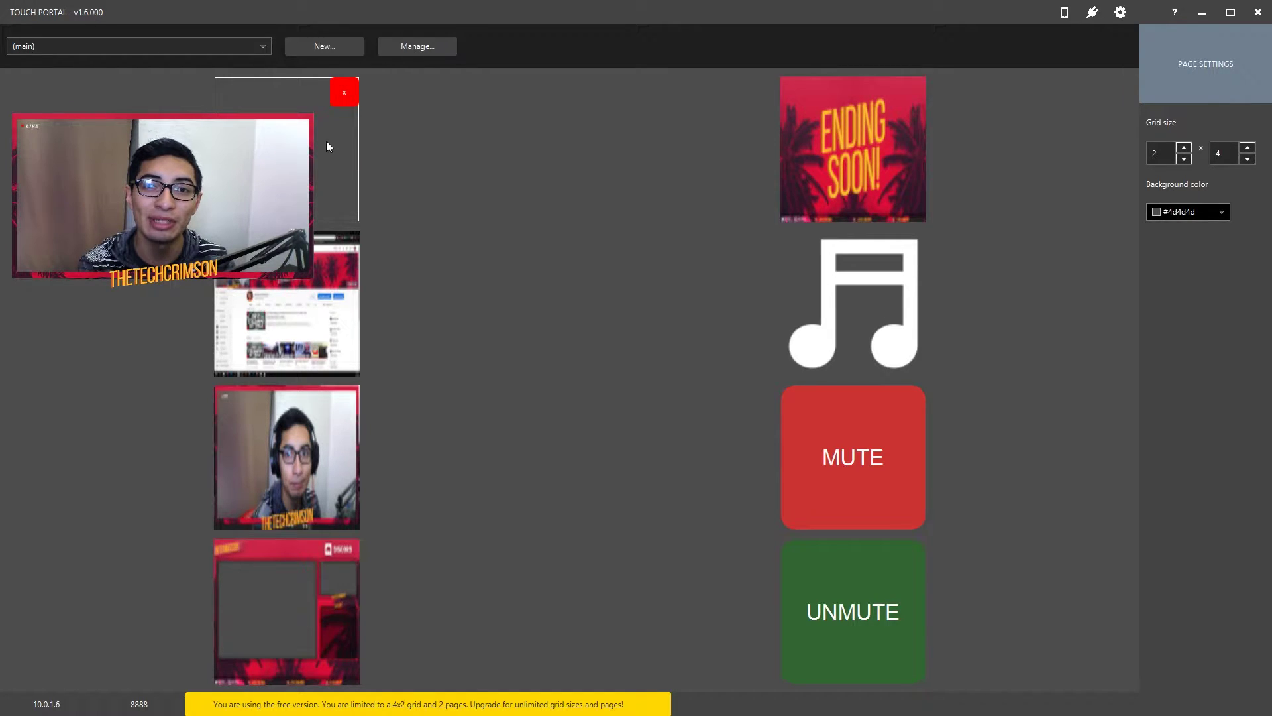
Step: Start a new button in the empty top-left grid slot and scroll through its Add Actions list
left_click(327, 141)
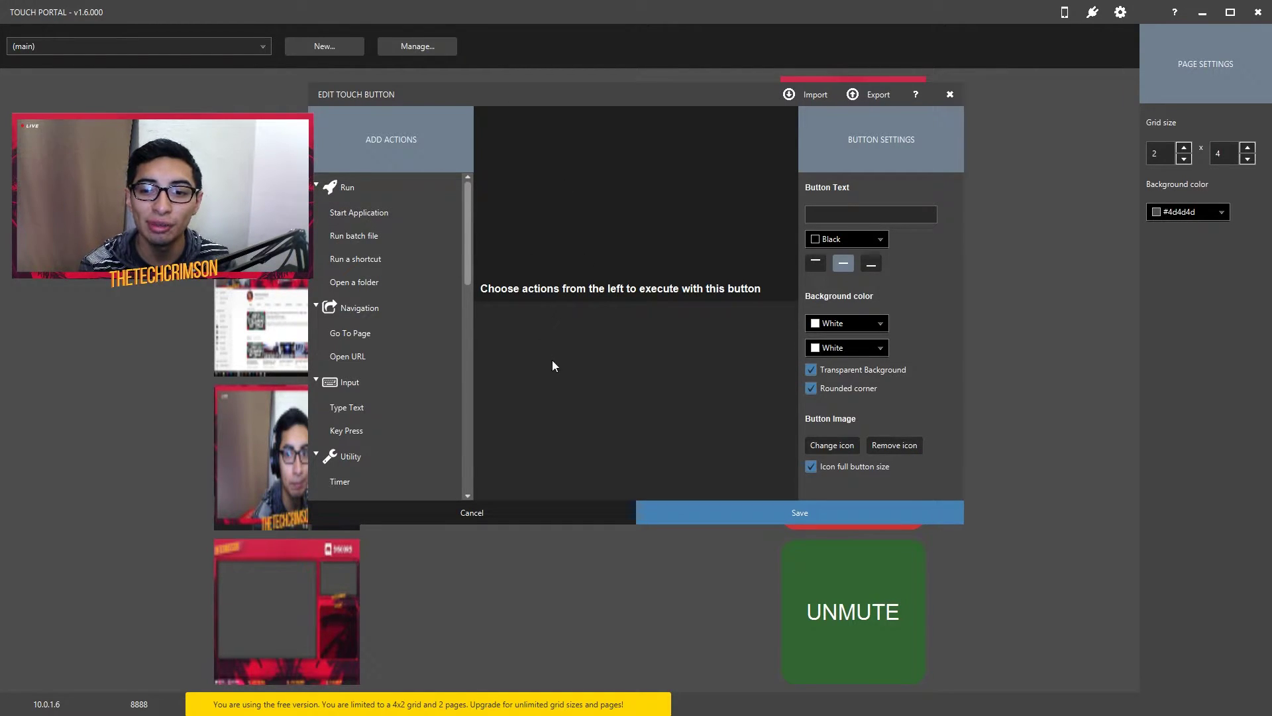
scroll(367, 241, "down", 10)
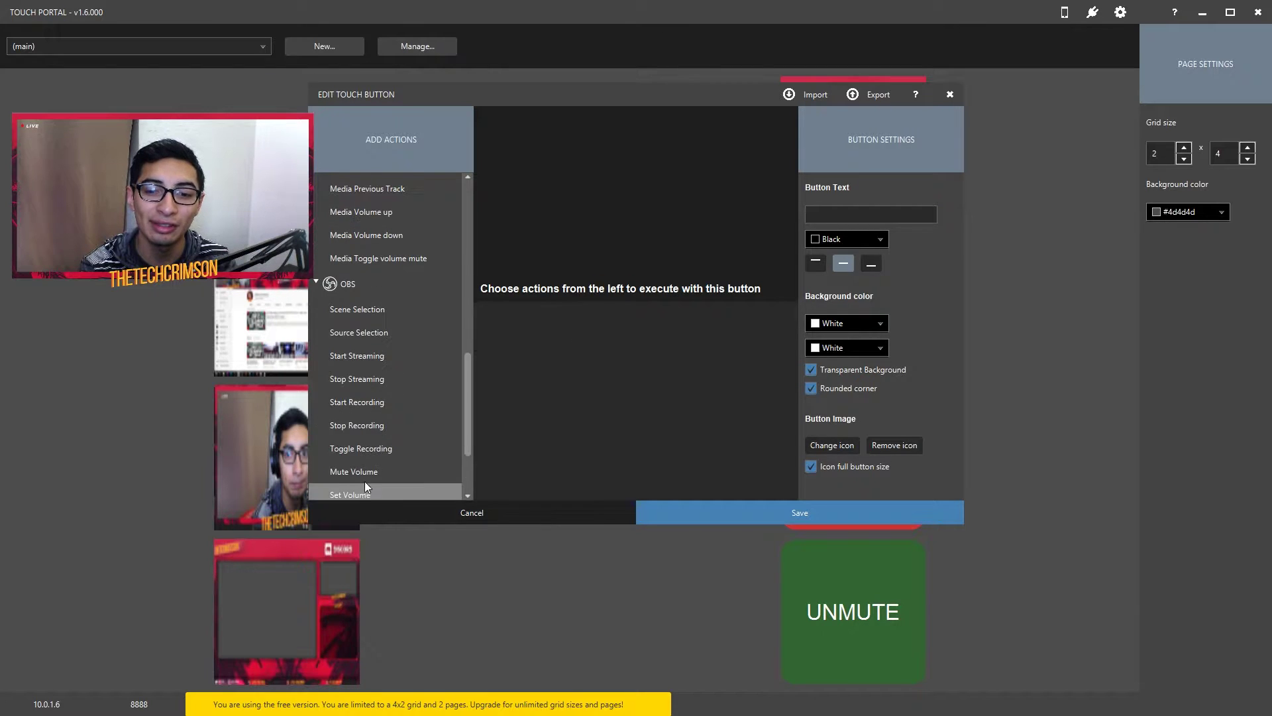
scroll(462, 408, "down", 3)
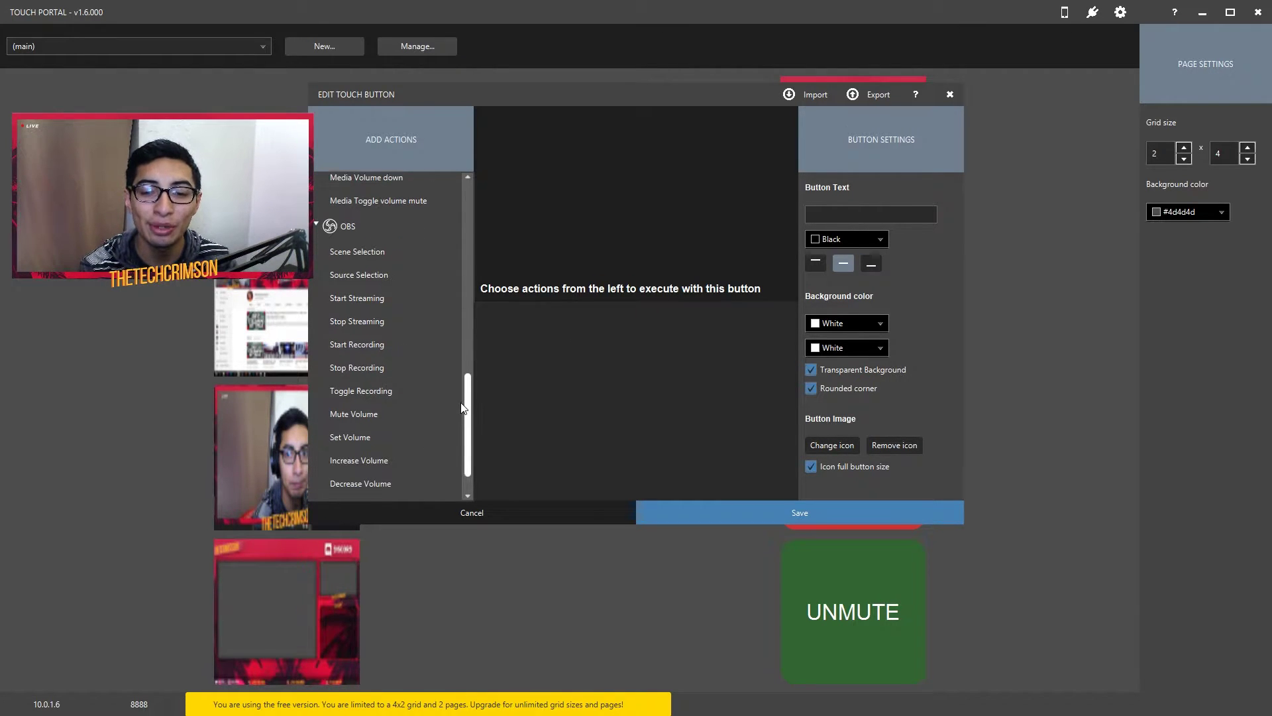
scroll(462, 407, "down", 3)
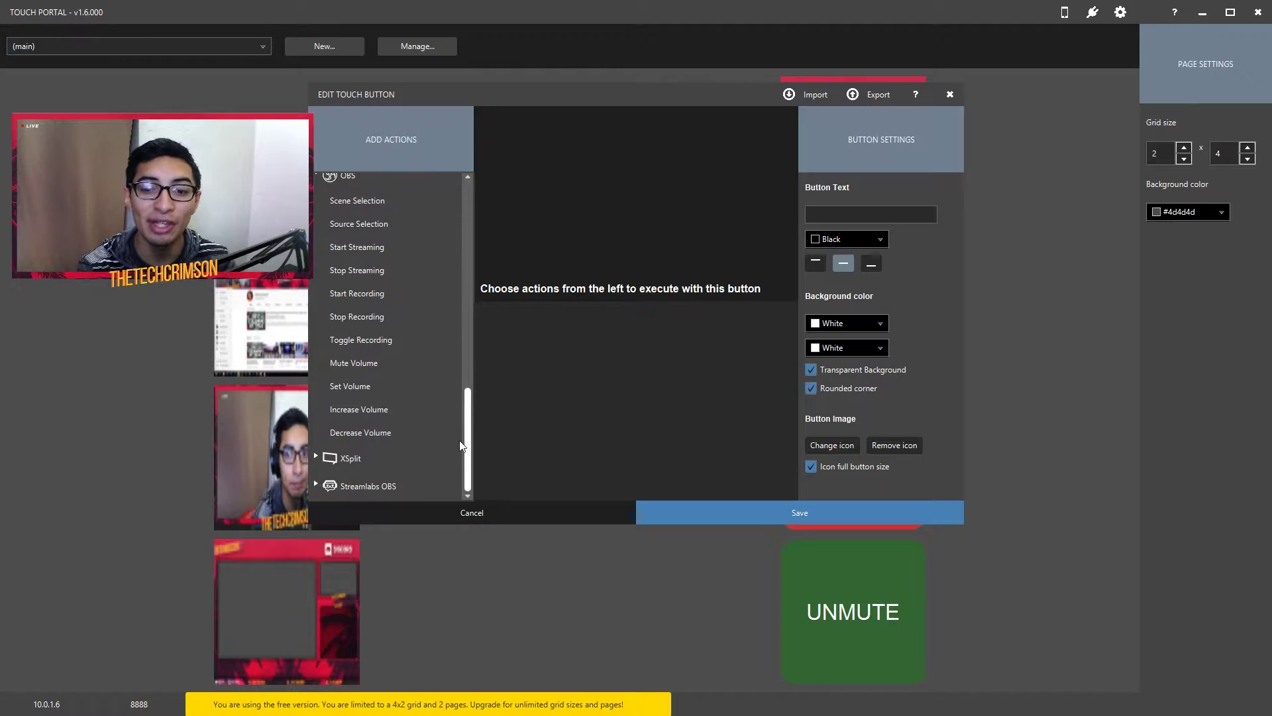
Step: Expand the Streamlabs OBS and XSplit action groups to browse their available actions
left_click(403, 482)
scroll(403, 467, "down", 10)
scroll(398, 411, "up", 7)
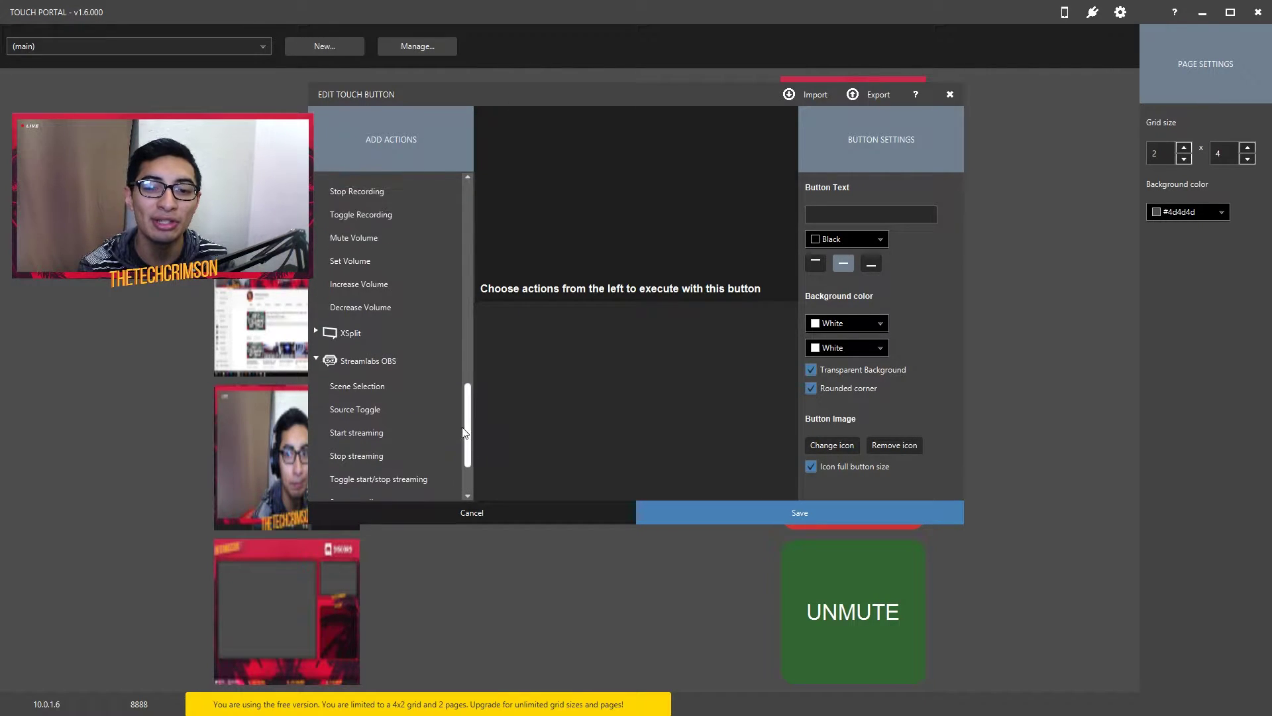
left_click(375, 388)
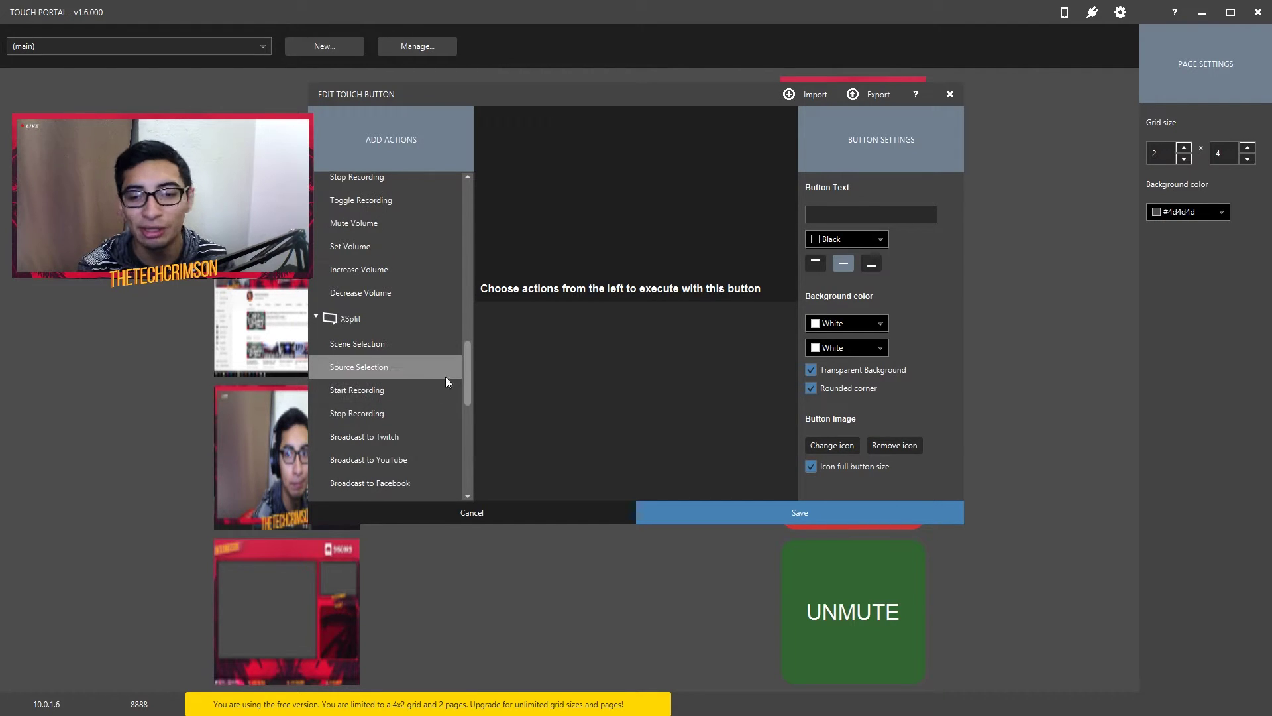
scroll(443, 377, "down", 7)
scroll(470, 380, "up", 13)
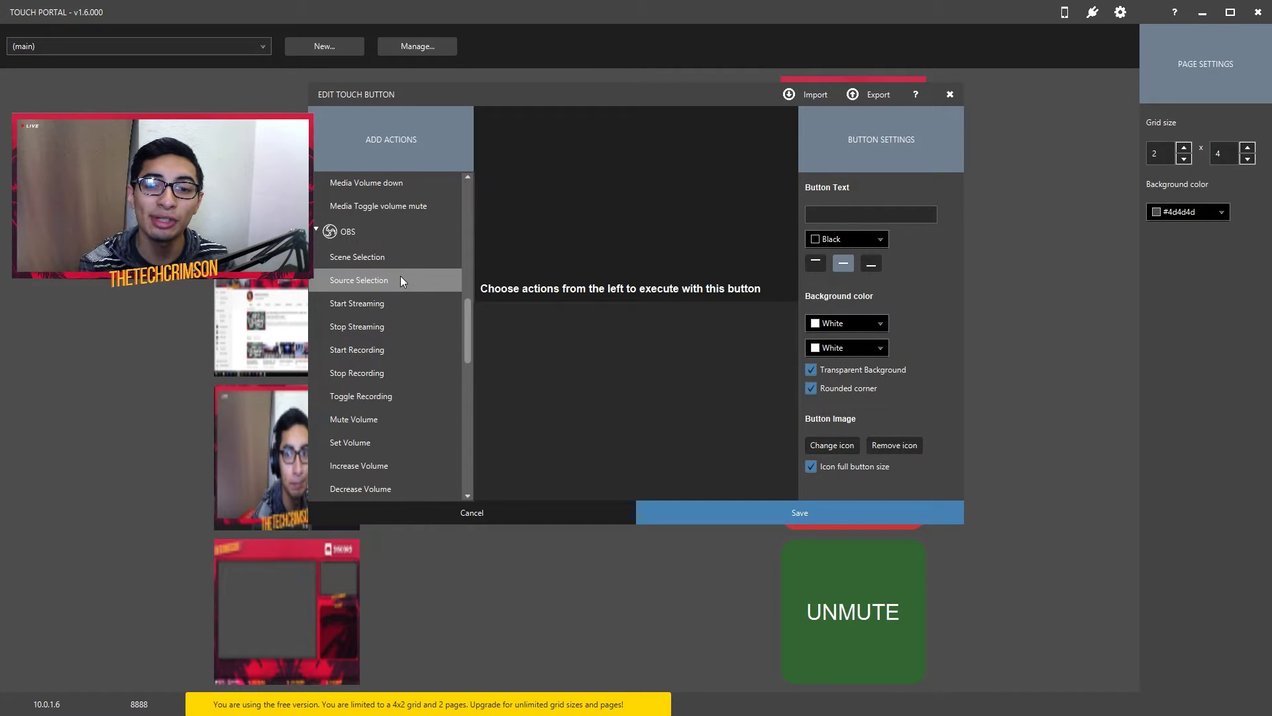
Step: Add an OBS Scene Selection action targeting Starting Soon Scene and confirm it
double_click(384, 258)
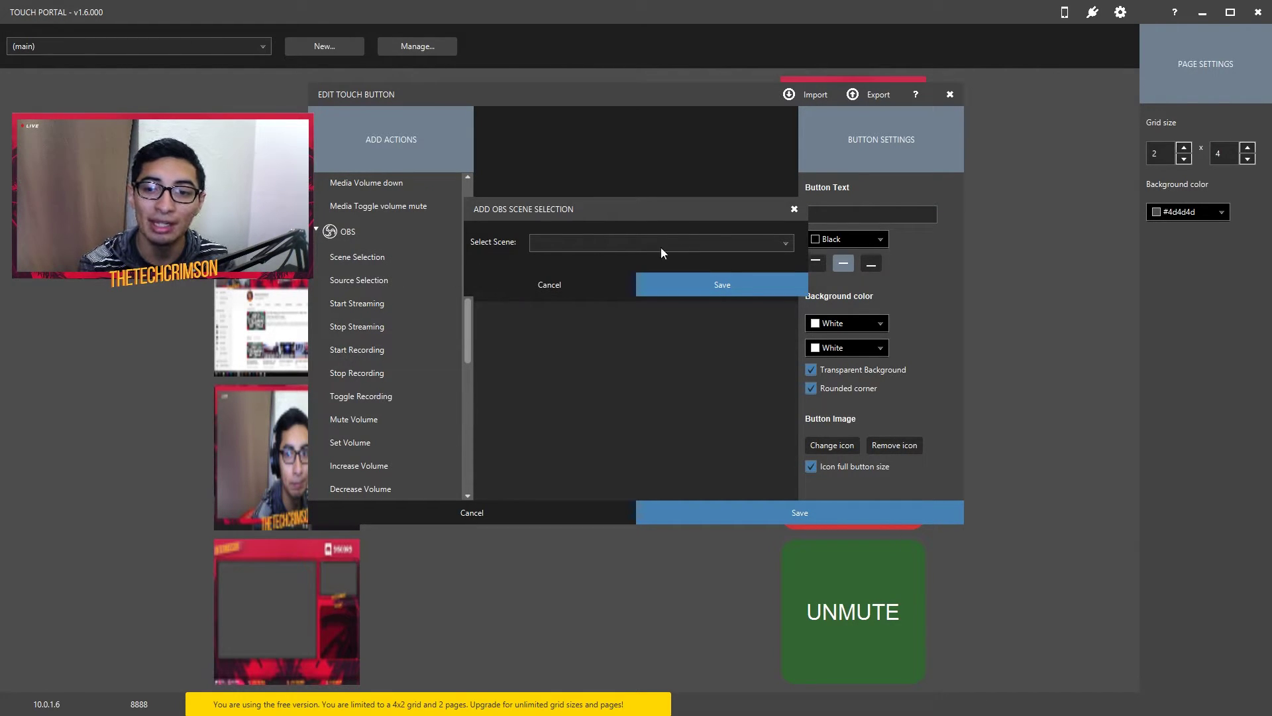
left_click(774, 243)
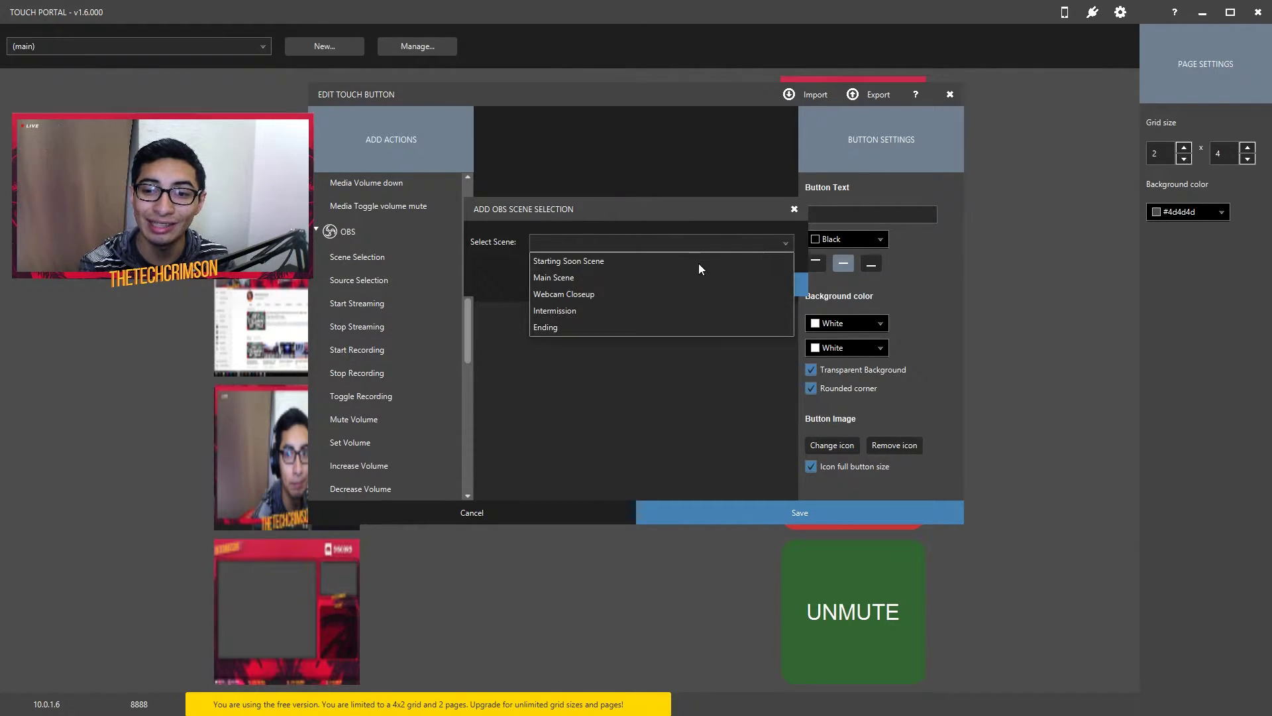
left_click(617, 262)
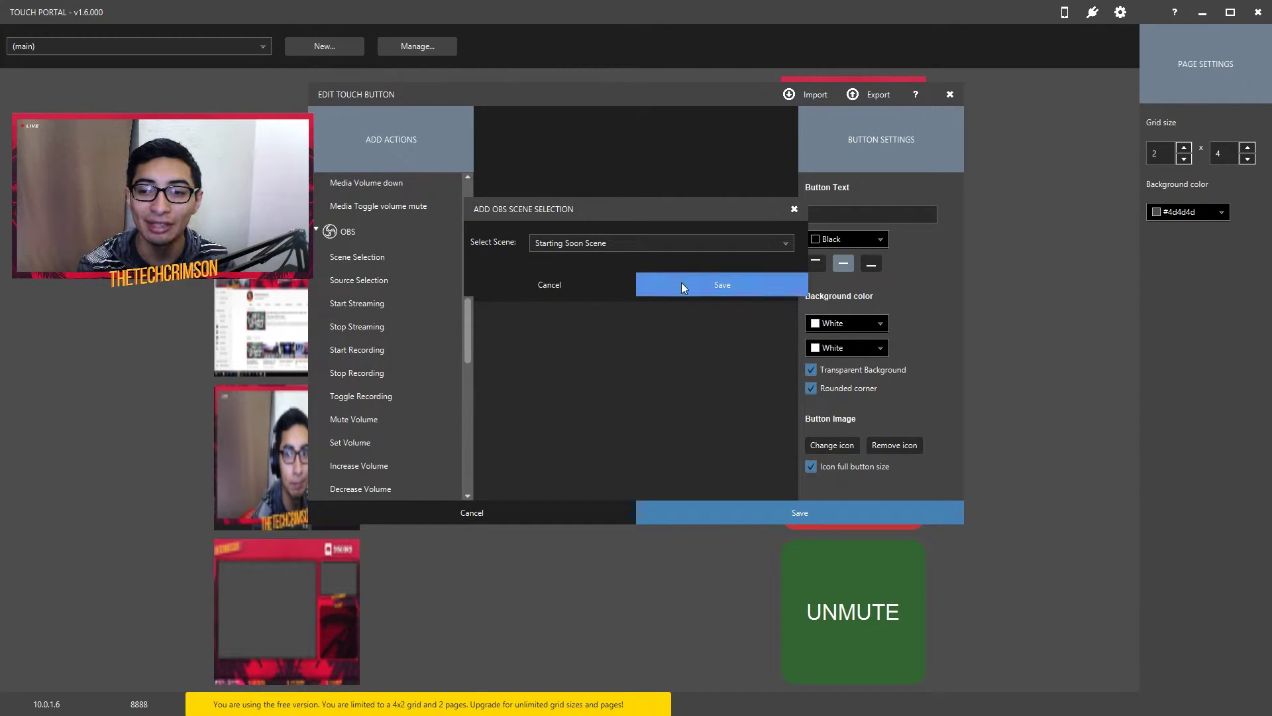
left_click(681, 285)
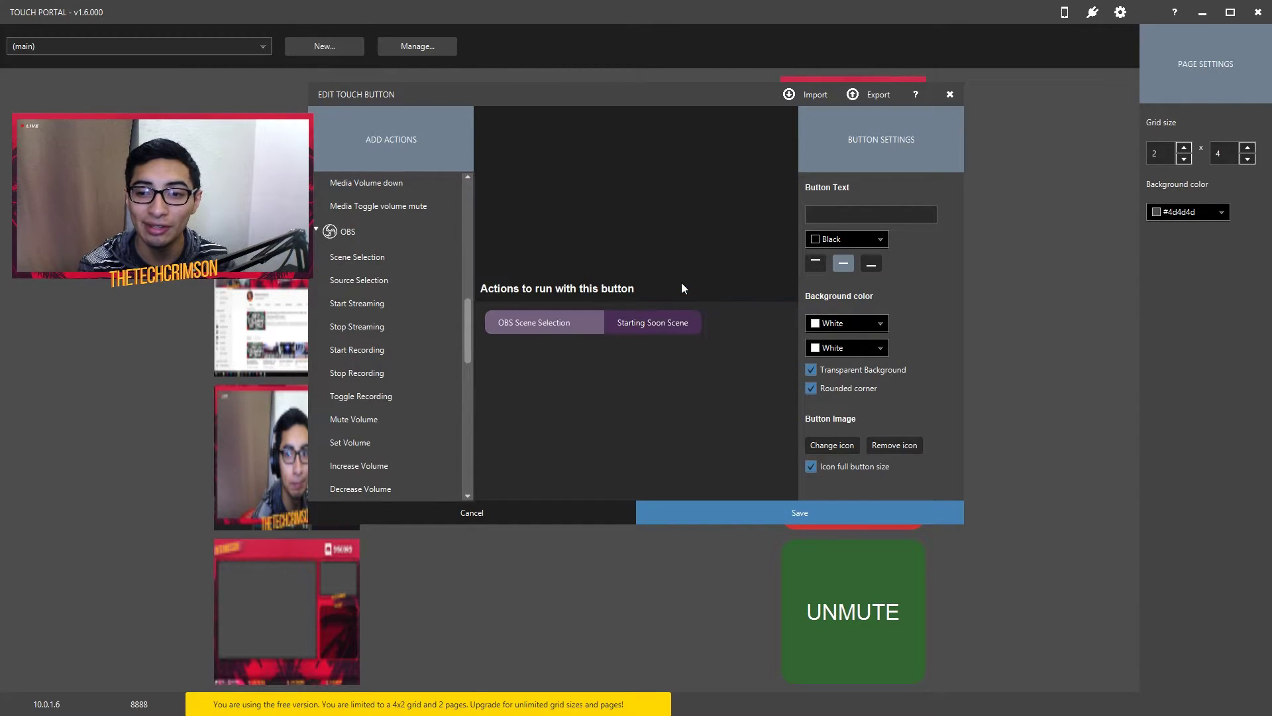
Step: Use the Starting Soon PNG as a full-size button icon and save the button
left_click(828, 443)
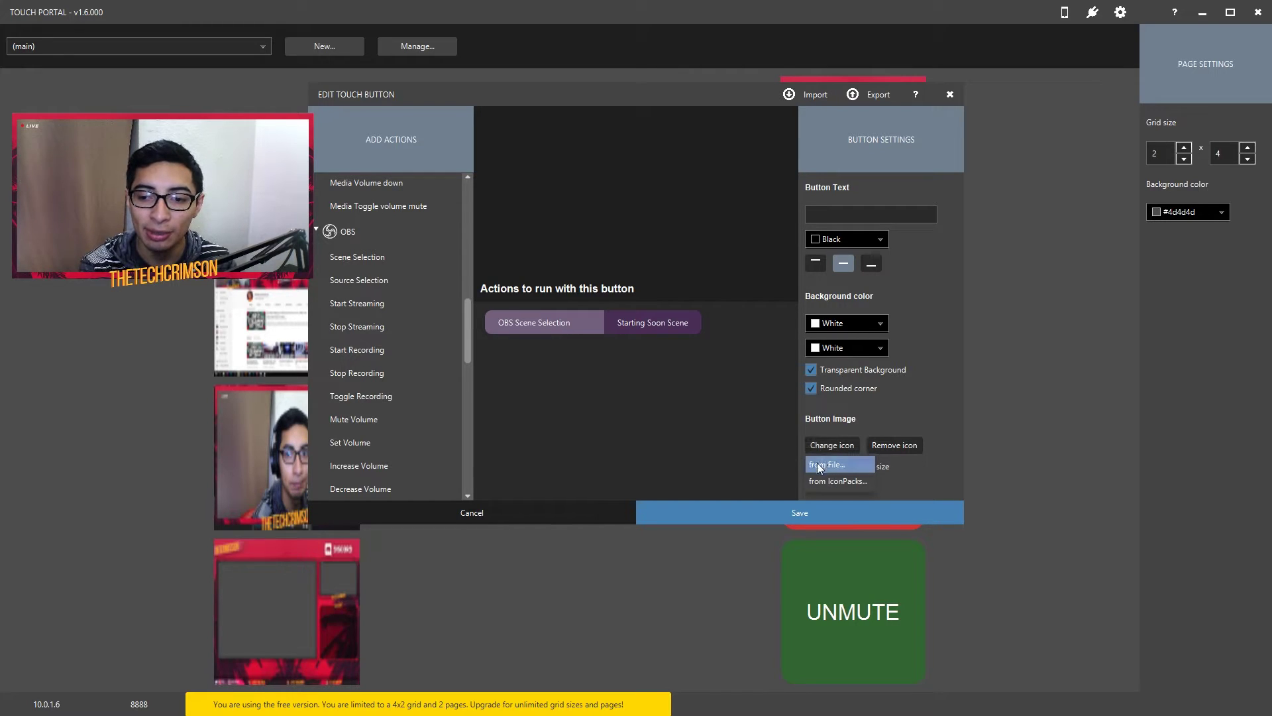
left_click(814, 465)
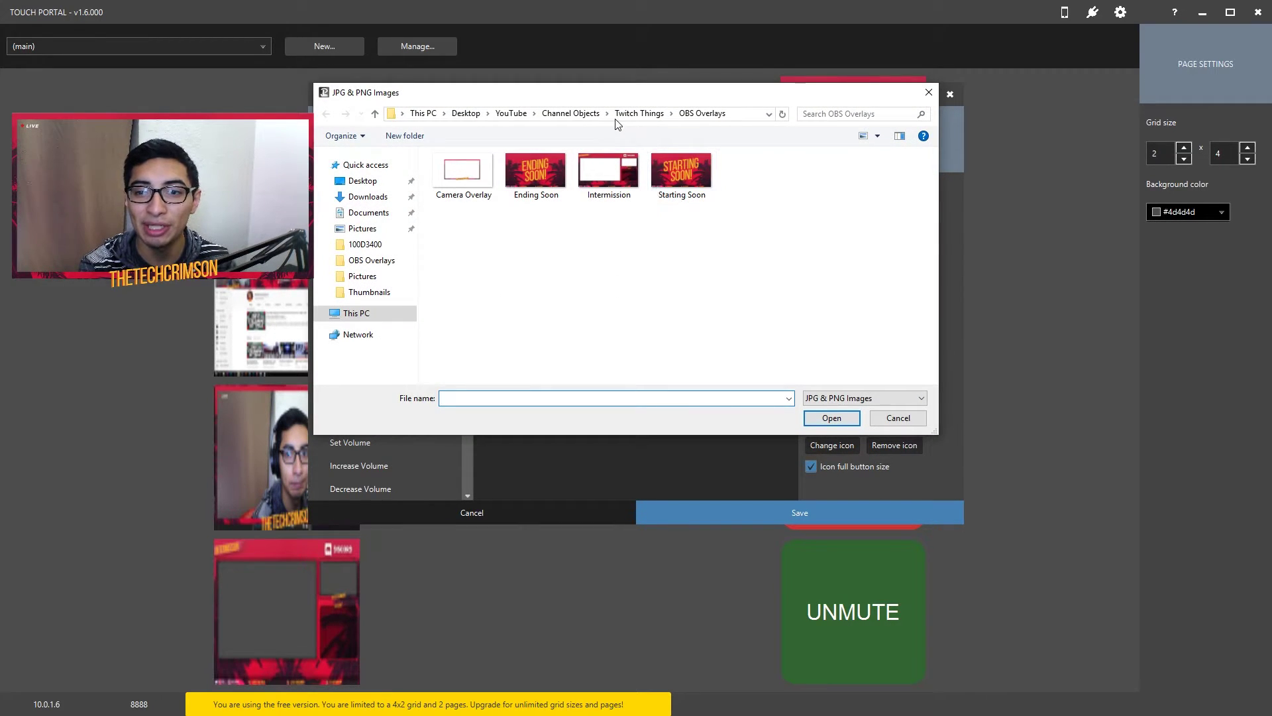
double_click(678, 173)
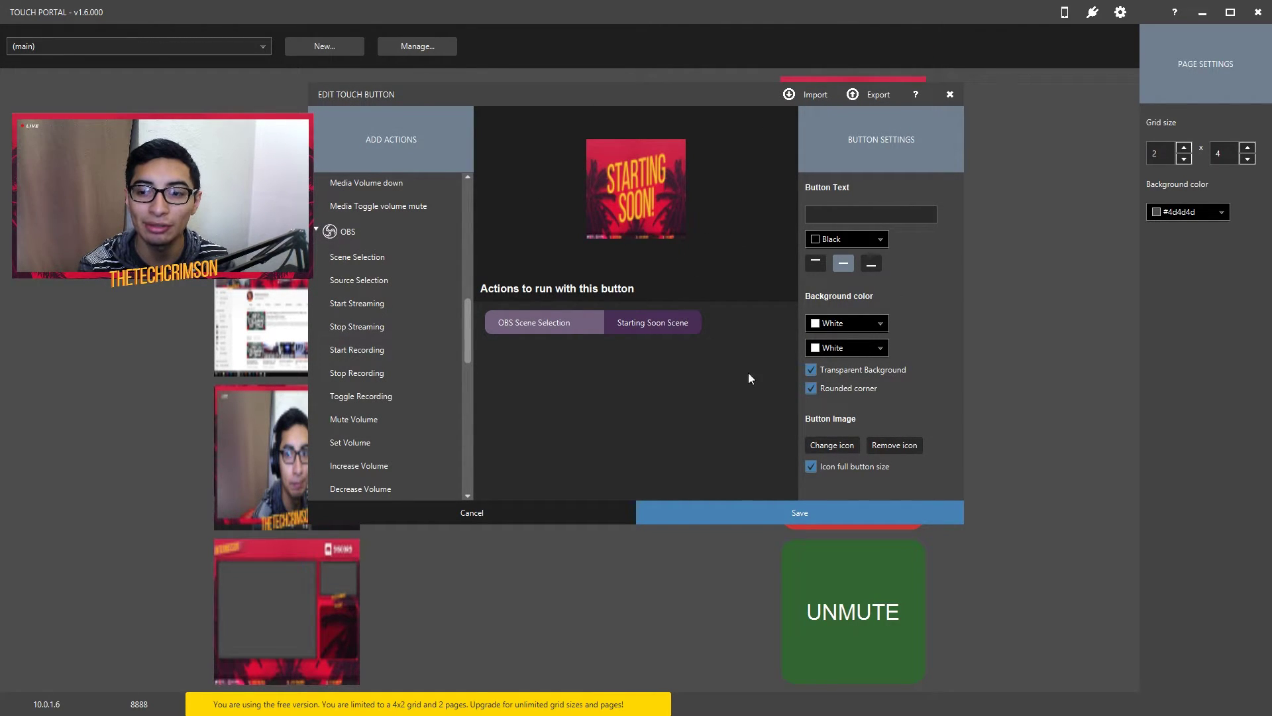
left_click(809, 465)
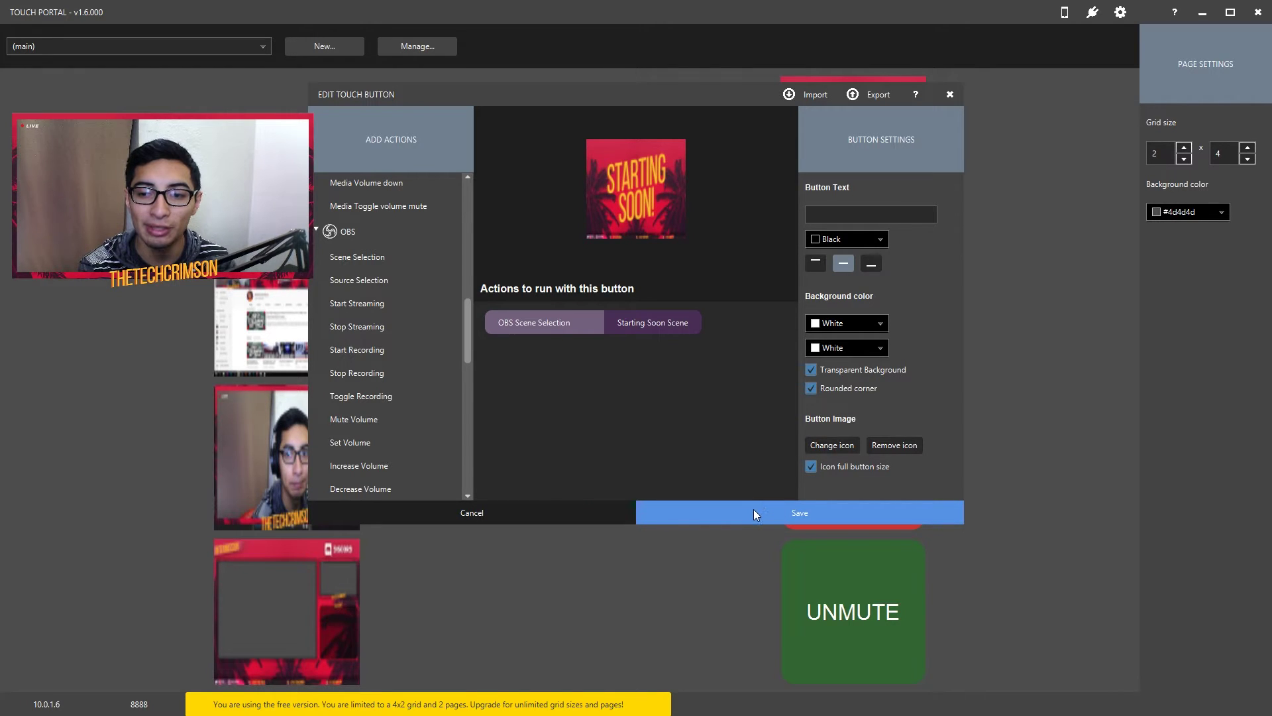
left_click(754, 513)
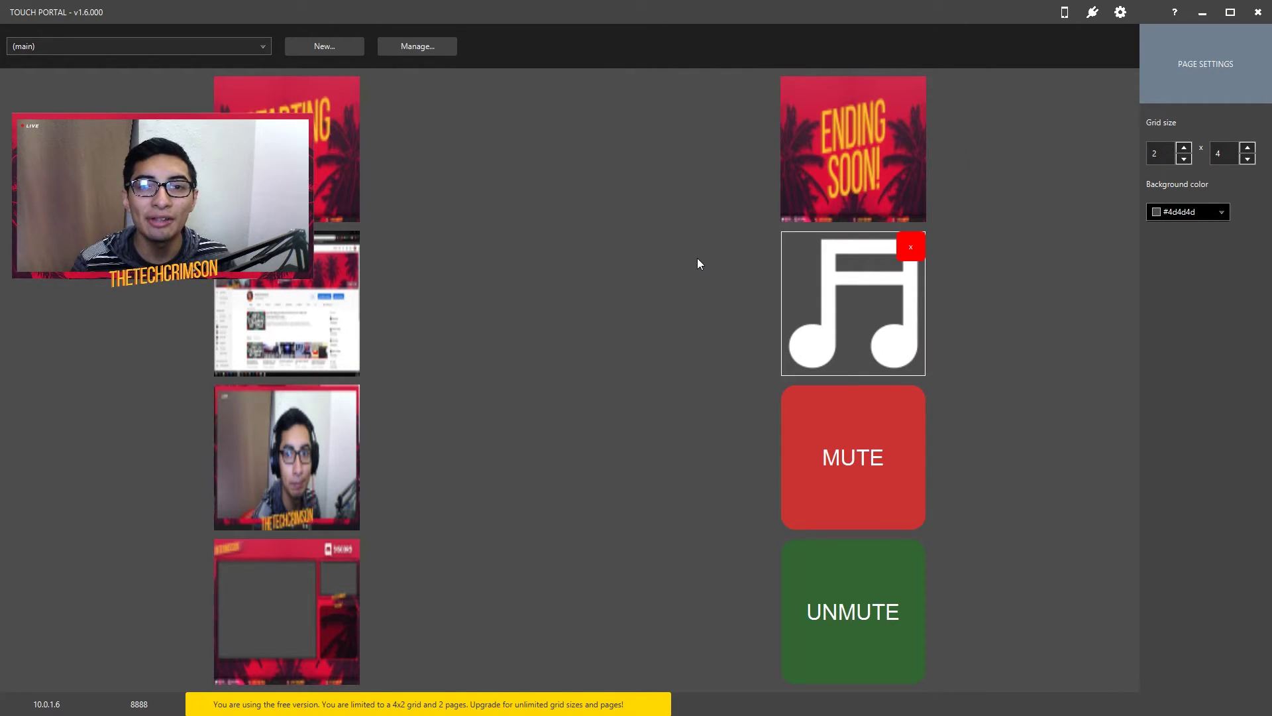